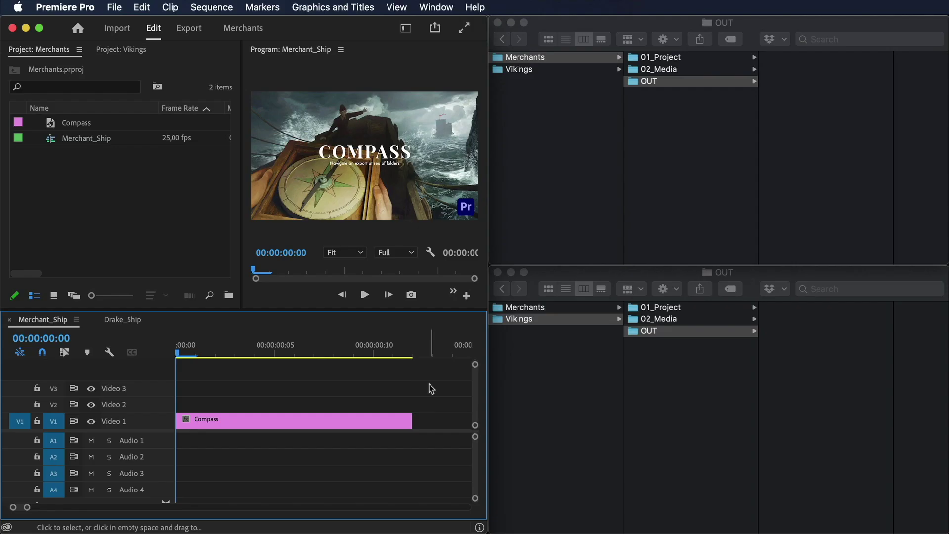
# Step: Quick-export Merchant_Ship.mp4 and then Drake_Ship.mp4 into the Merchants OUT folder
pyautogui.click(435, 29)
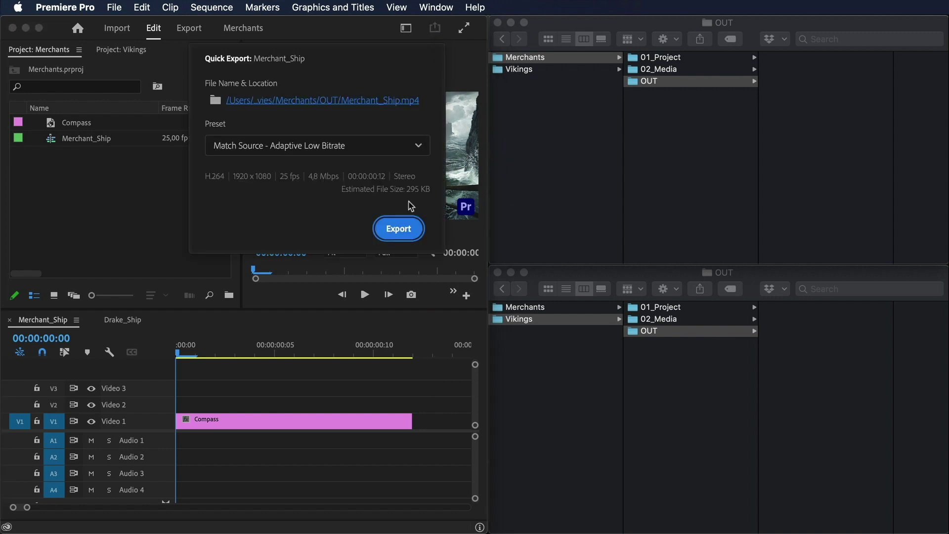
pyautogui.click(398, 229)
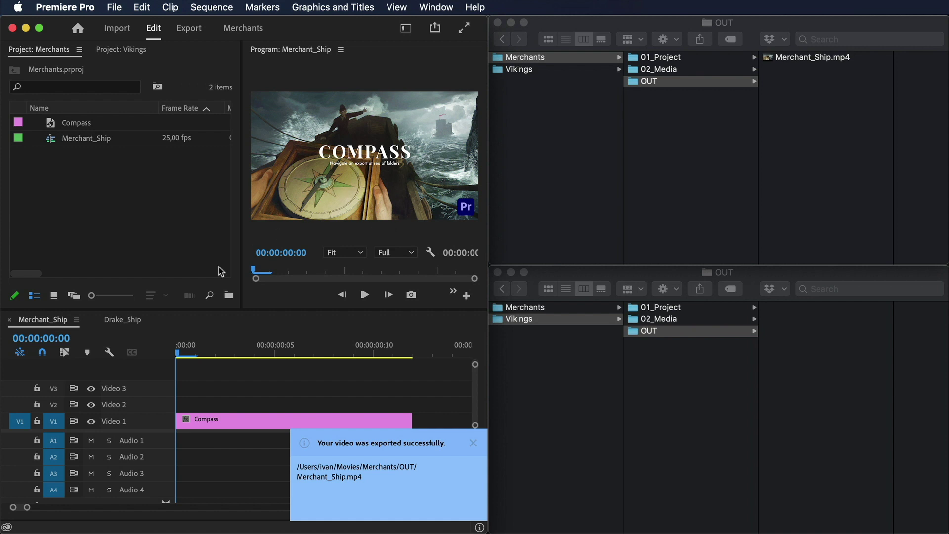
pyautogui.click(123, 320)
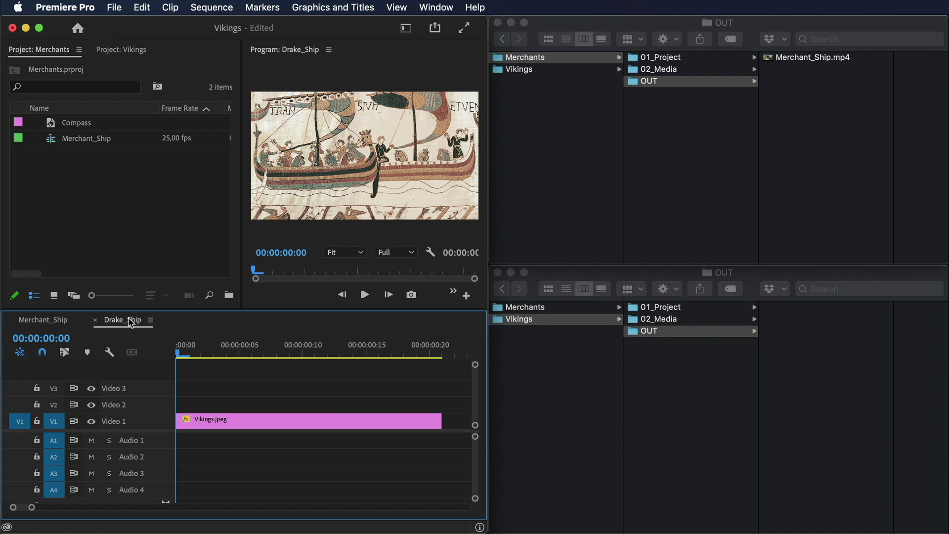
pyautogui.click(435, 28)
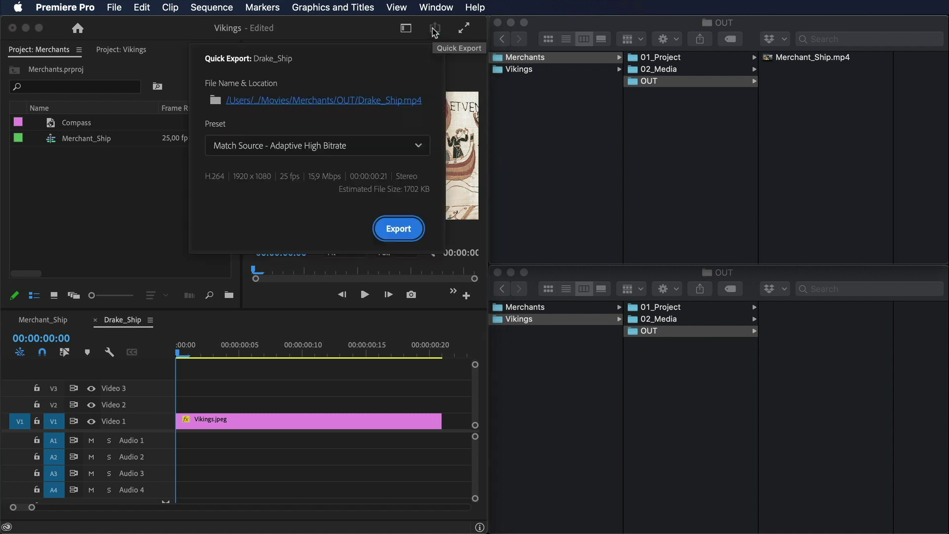
pyautogui.click(398, 229)
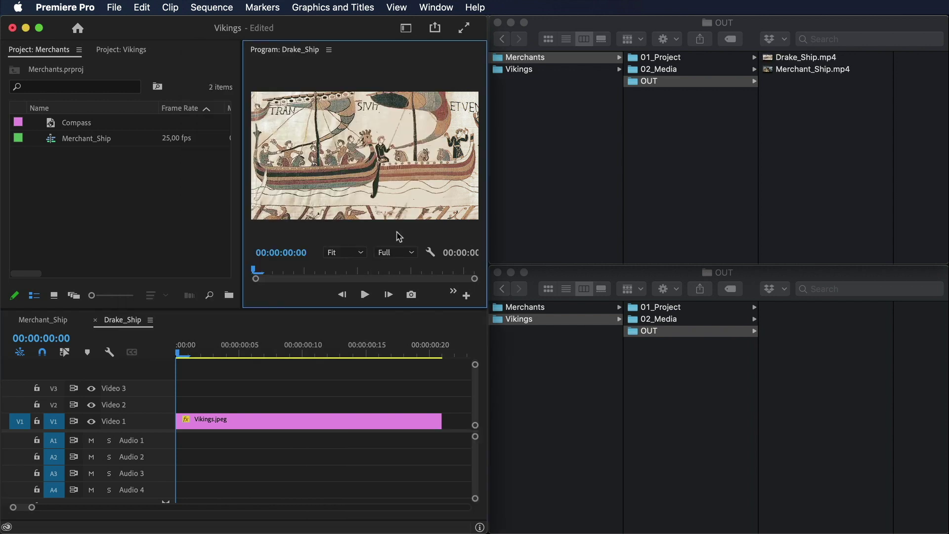
# Step: Save JPEG still frames of Drake_Ship and Merchant_Ship to the Vikings OUT folder
pyautogui.click(412, 295)
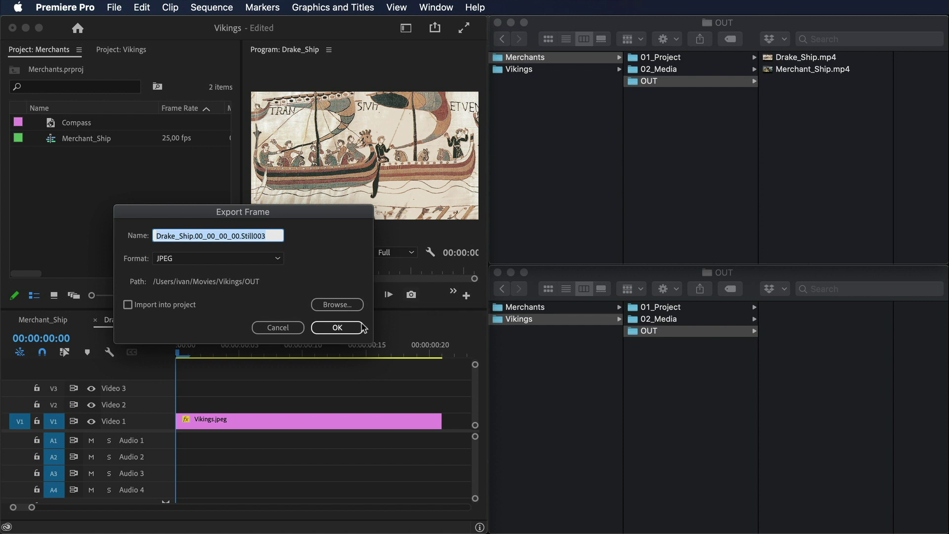
pyautogui.click(337, 327)
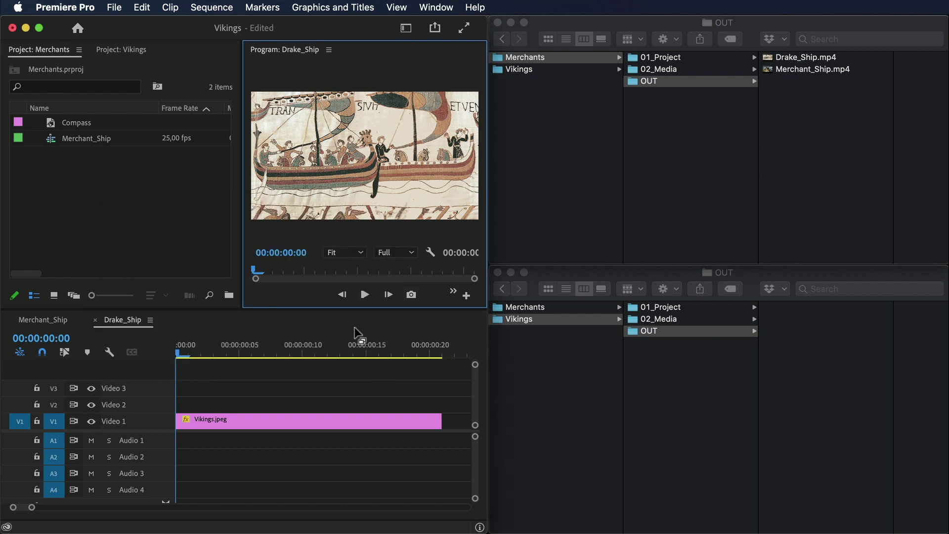
pyautogui.click(42, 319)
pyautogui.click(411, 294)
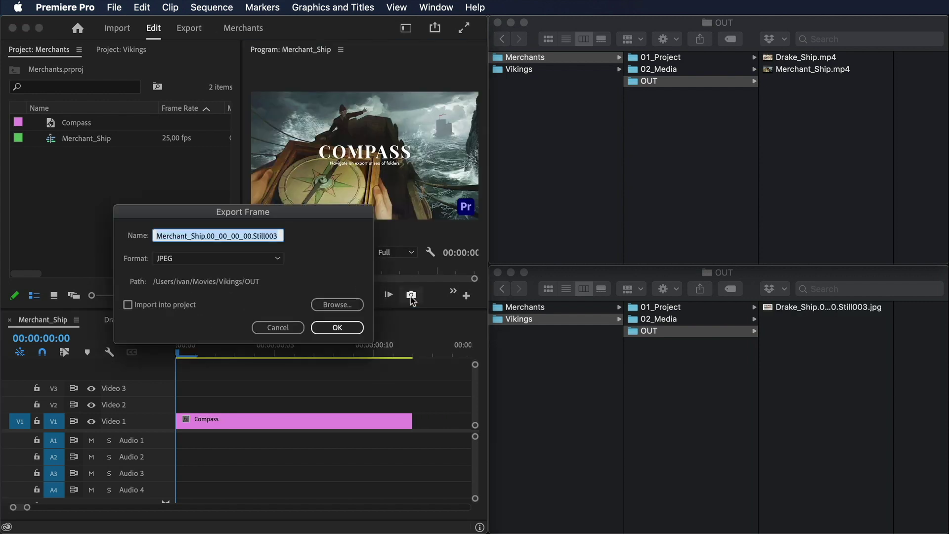
pyautogui.click(337, 327)
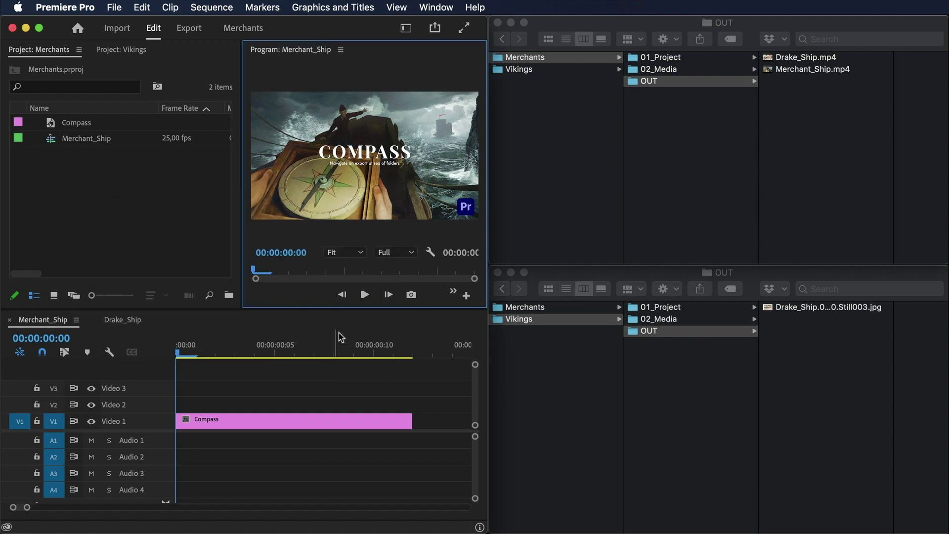
pyautogui.click(180, 225)
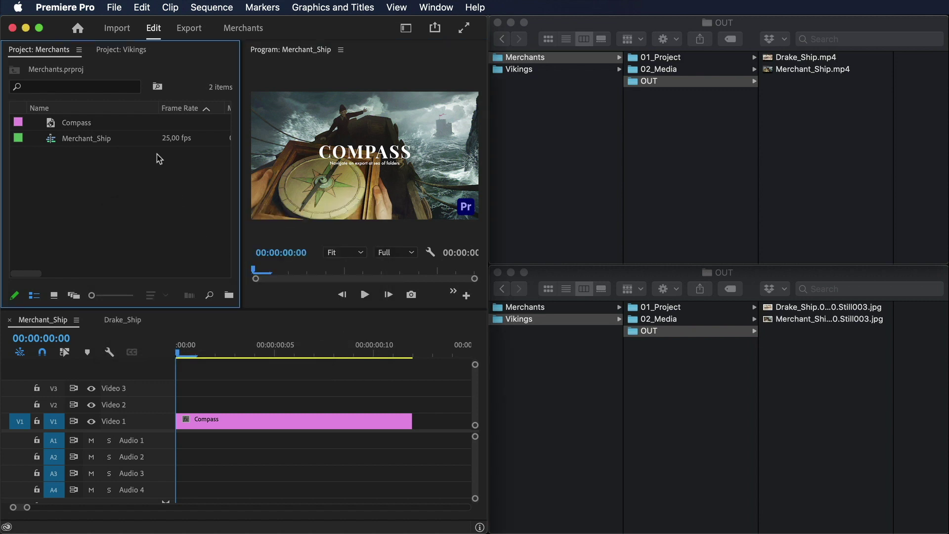
pyautogui.click(114, 8)
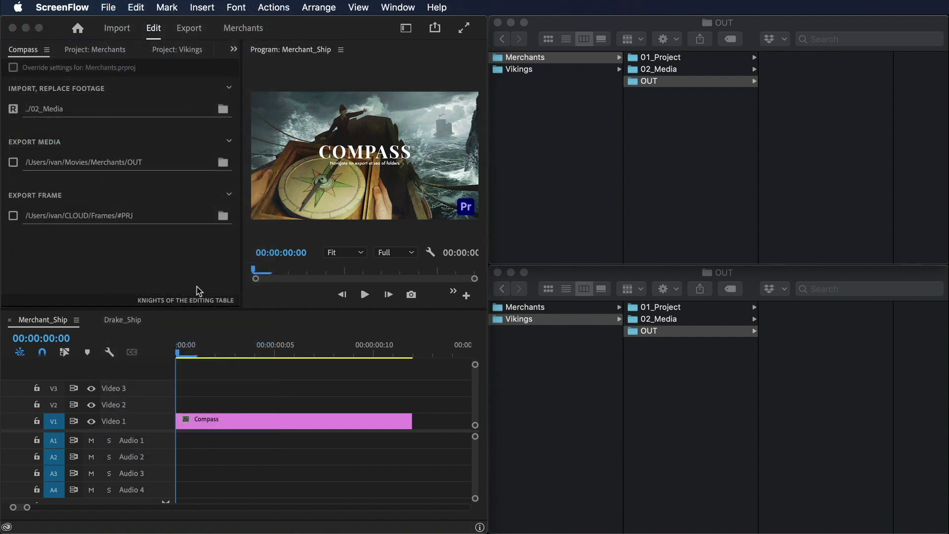
# Step: In Compass, set the Export Media destination to the relative ../OUT folder
pyautogui.click(123, 260)
pyautogui.click(68, 215)
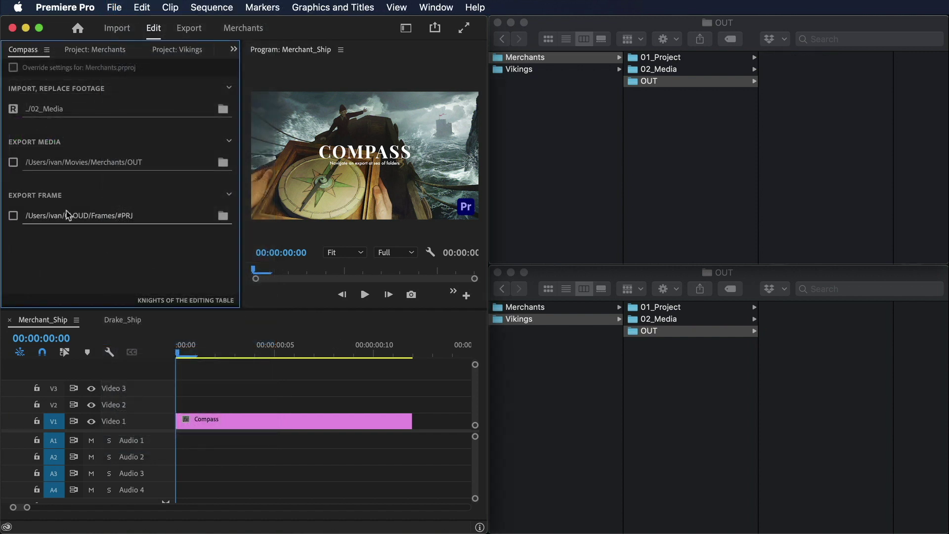
pyautogui.click(13, 162)
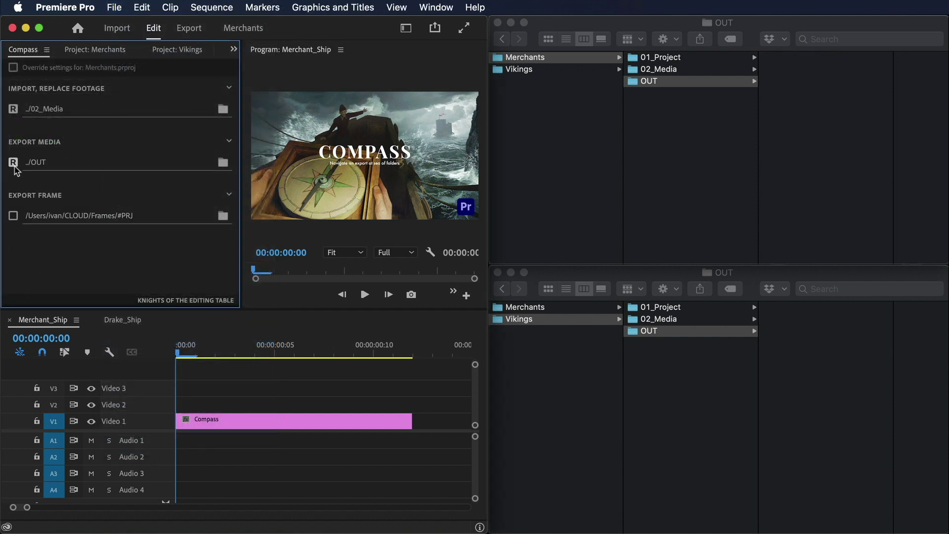
# Step: Quick-export Merchant_Ship and Drake_Ship to their projects' relative OUT folders
pyautogui.click(435, 28)
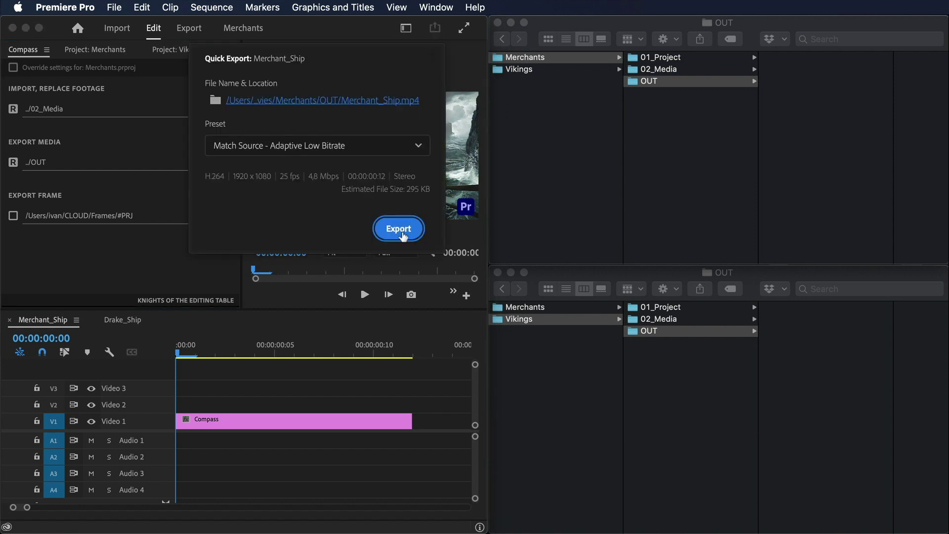
pyautogui.click(398, 229)
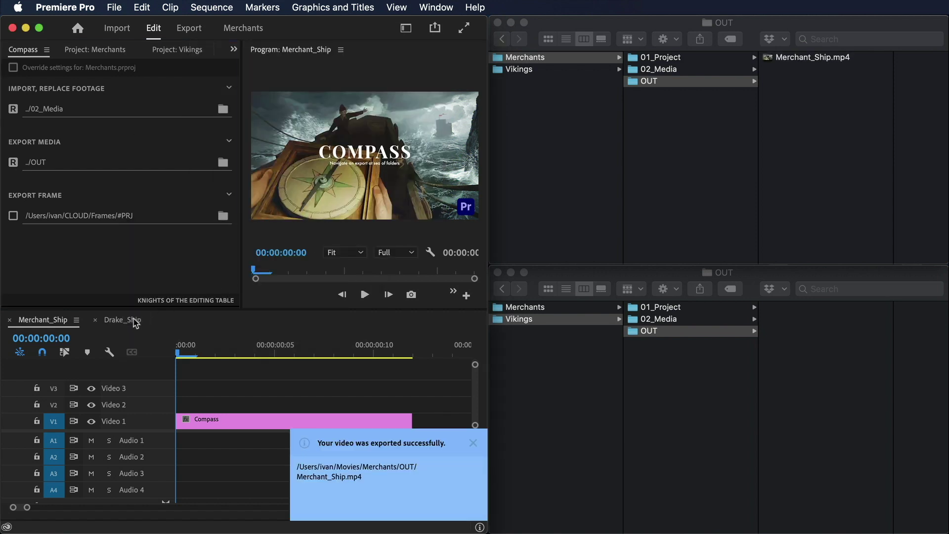
pyautogui.click(136, 320)
pyautogui.click(435, 29)
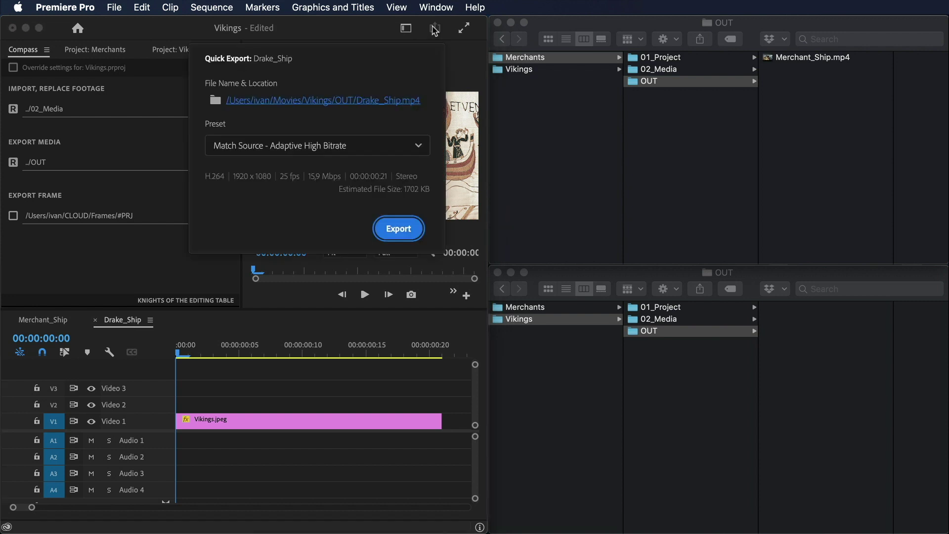
pyautogui.click(397, 229)
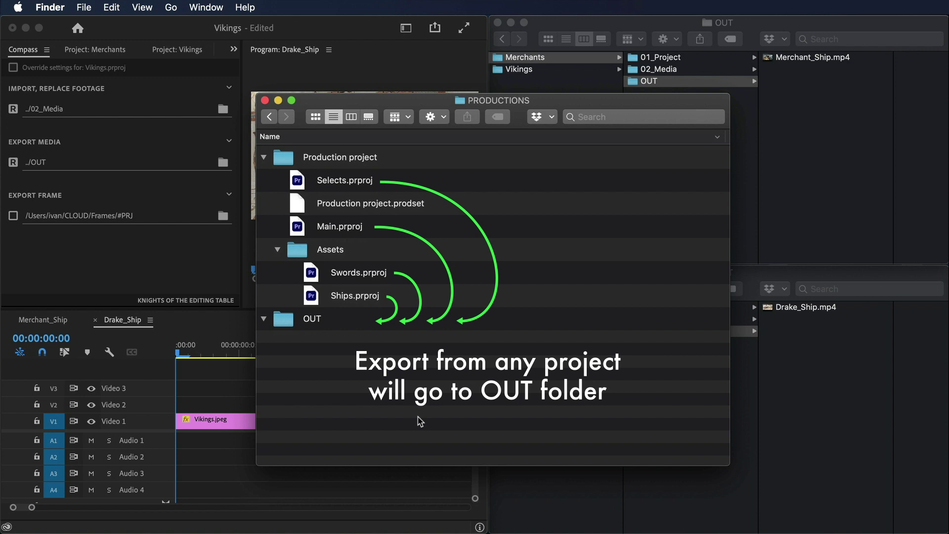
# Step: Commit the ../OUT export media path, then browse the Vikings project's Drake_Ship and SHIPS bin
pyautogui.click(115, 164)
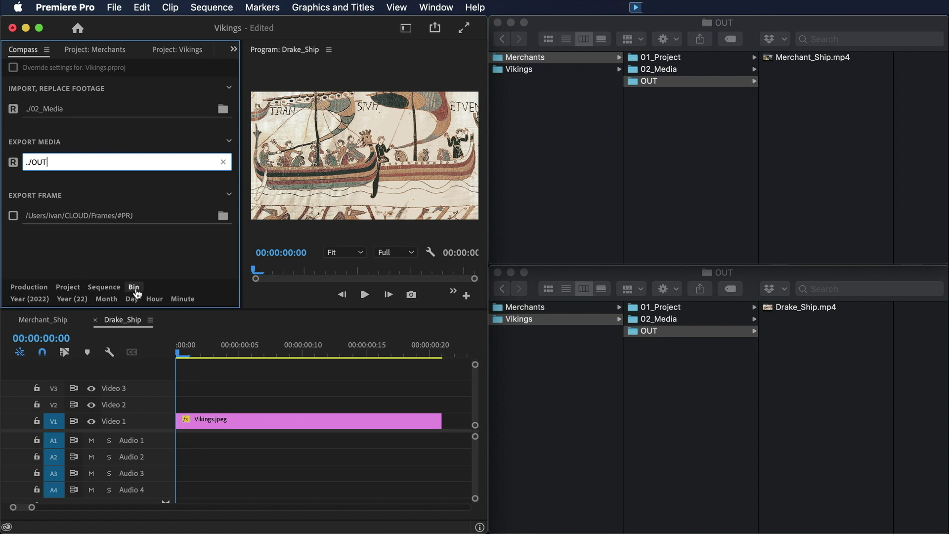
pyautogui.click(174, 49)
pyautogui.click(133, 154)
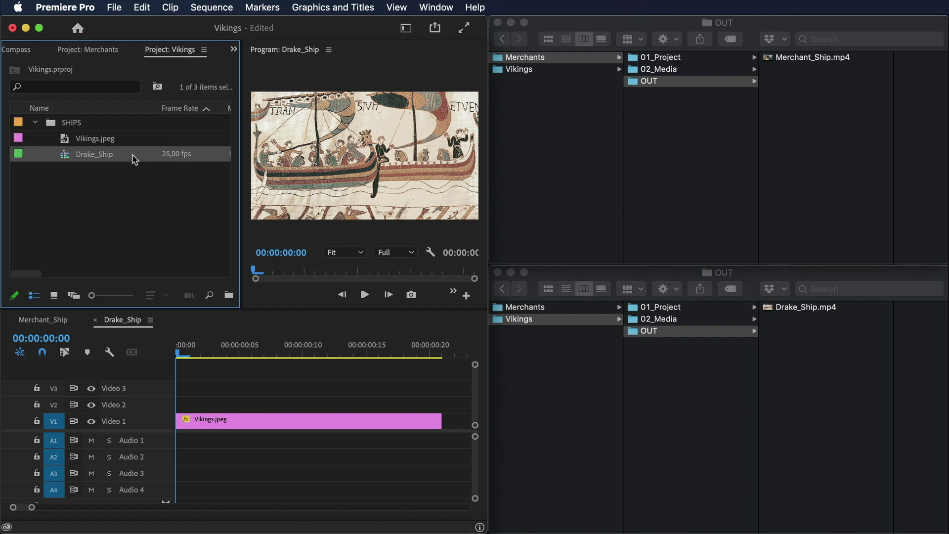
pyautogui.click(107, 124)
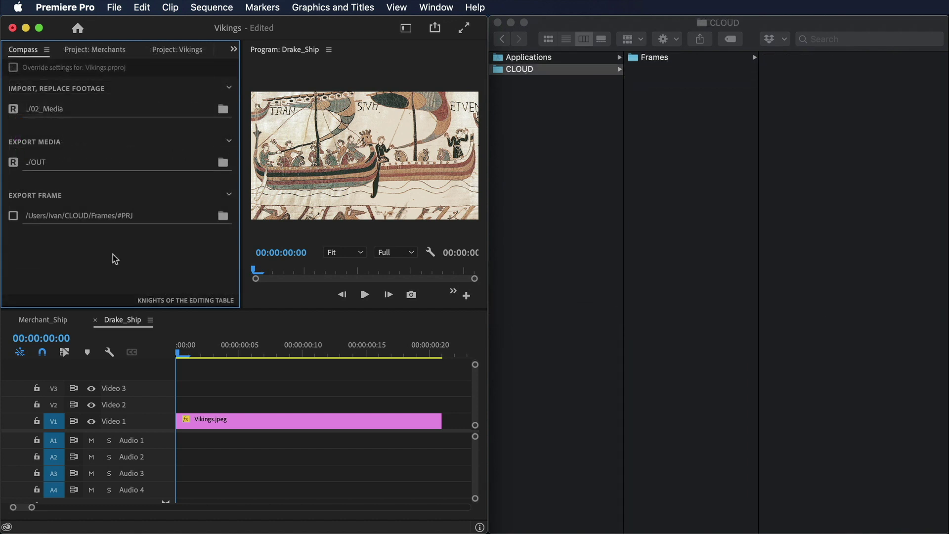
# Step: Change the export media path to CLOUD/#PRJ/#YYYY#MM#DD/#hh00 using wildcard token buttons
pyautogui.click(14, 162)
pyautogui.moveTo(65, 161); pyautogui.dragTo(162, 164)
pyautogui.write('CLOUD/')
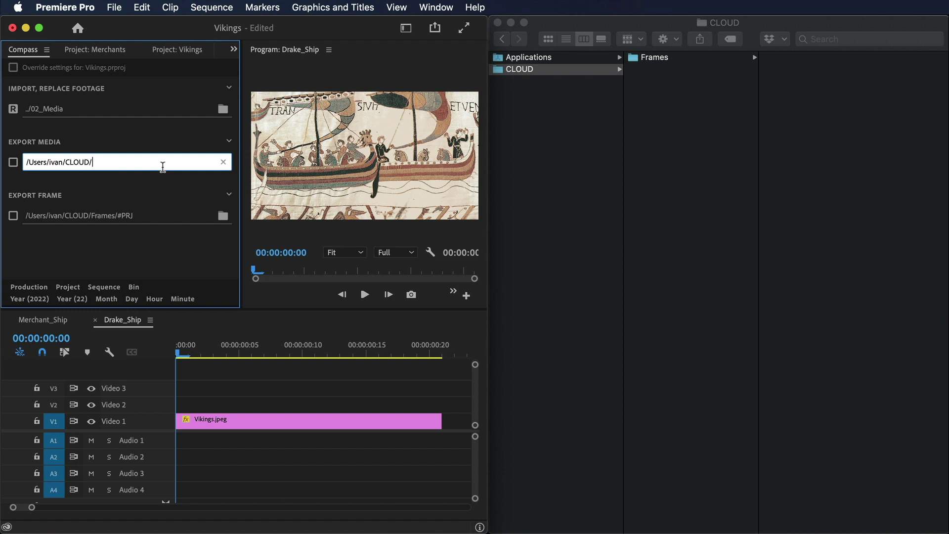
pyautogui.click(68, 287)
pyautogui.click(30, 298)
pyautogui.click(106, 298)
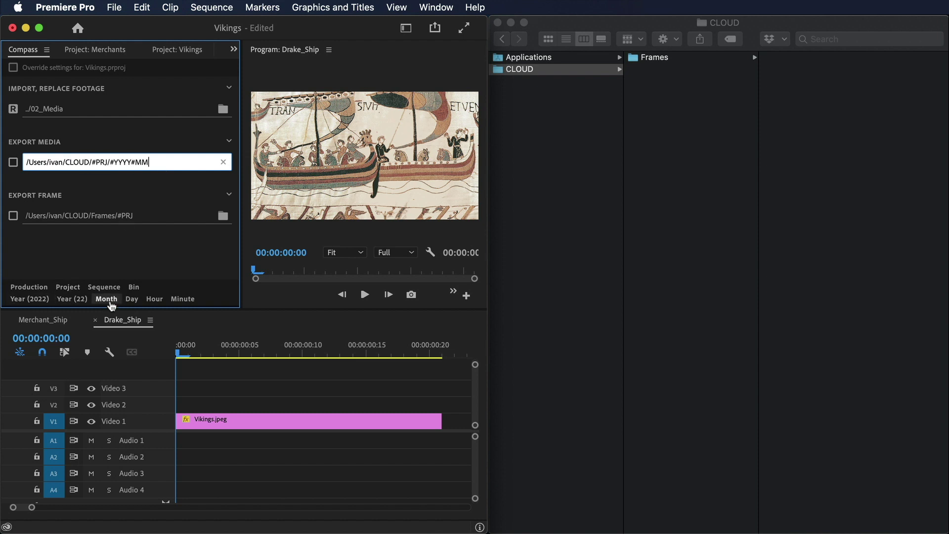
pyautogui.click(153, 298)
pyautogui.write('00')
pyautogui.click(178, 262)
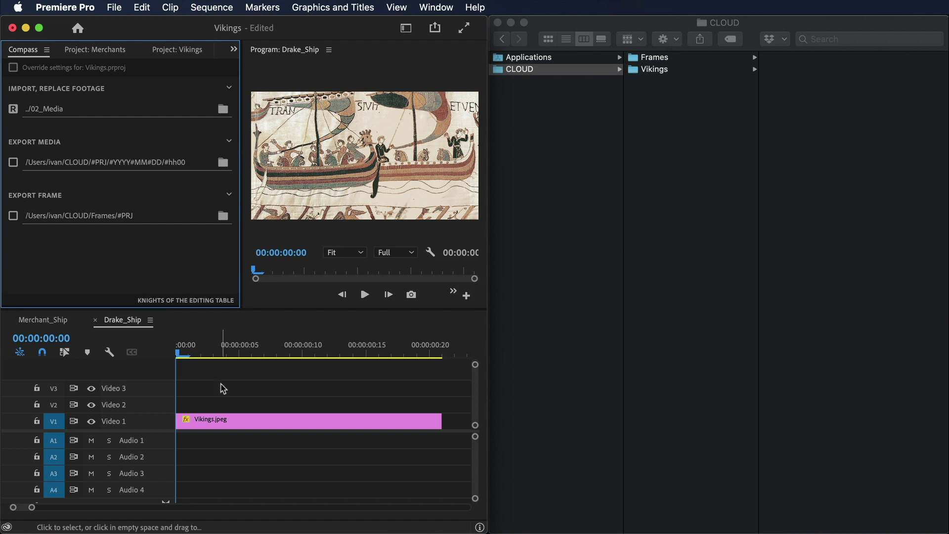
# Step: Switch to Merchant_Ship and browse CLOUD's Vikings and Merchants 20220523 folders in Finder
pyautogui.click(43, 319)
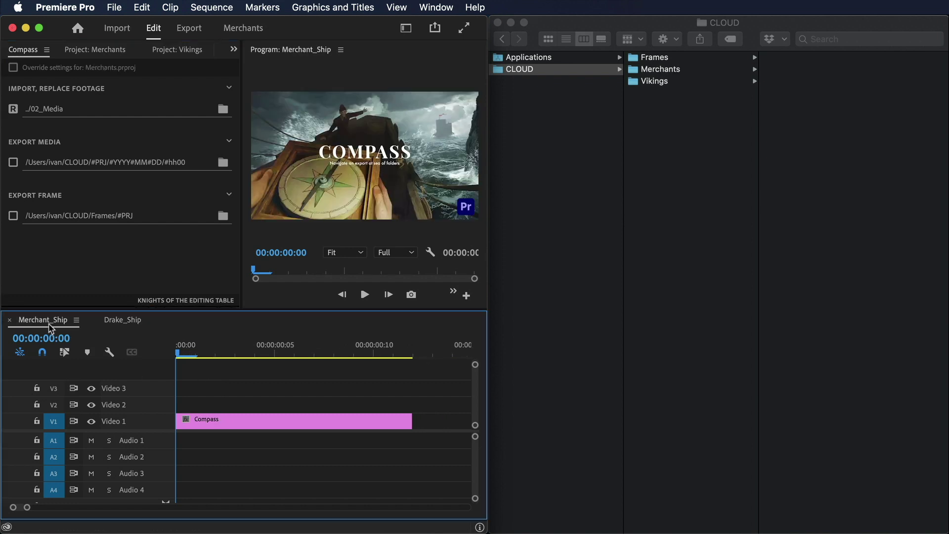
pyautogui.click(689, 78)
pyautogui.click(795, 57)
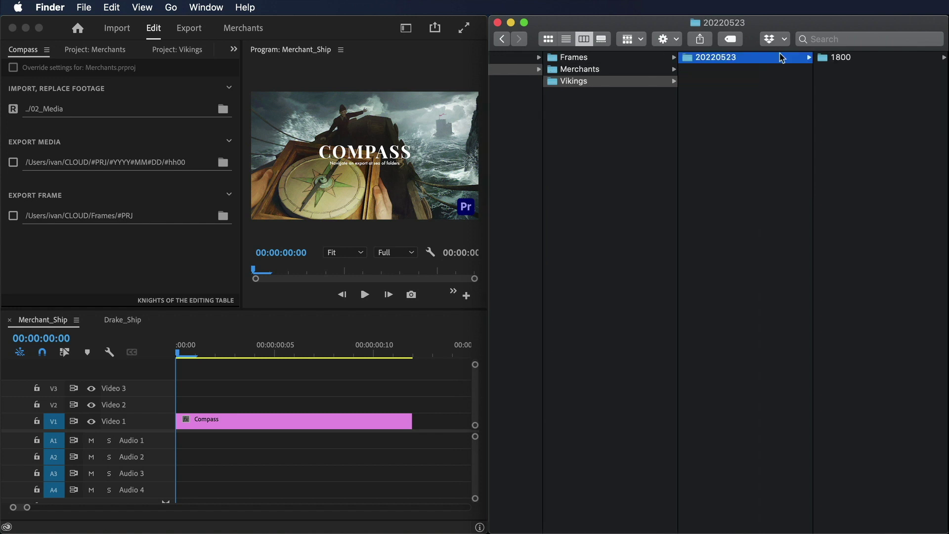
pyautogui.click(579, 69)
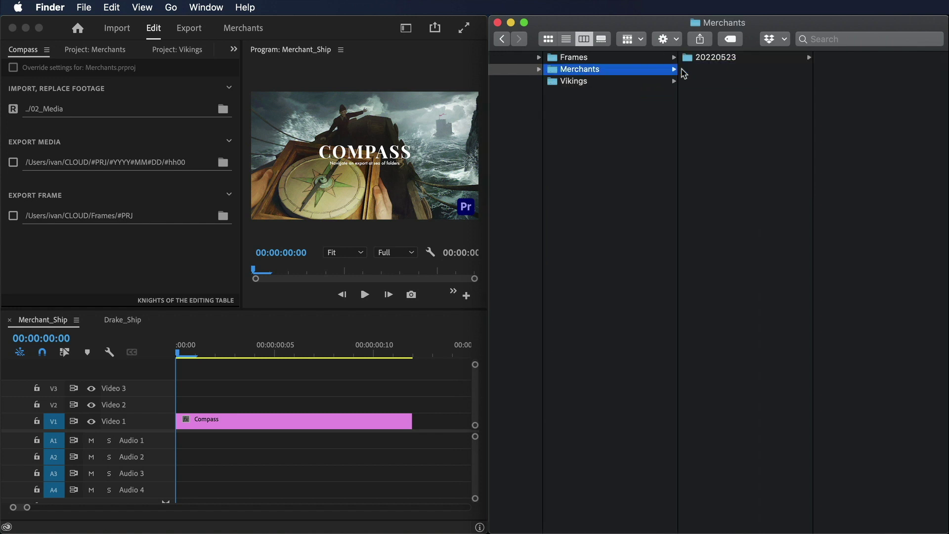
pyautogui.click(715, 57)
# Step: Enable the Merchants.prproj override and set its export media folder to Movies/Merchants/OUT
pyautogui.click(206, 272)
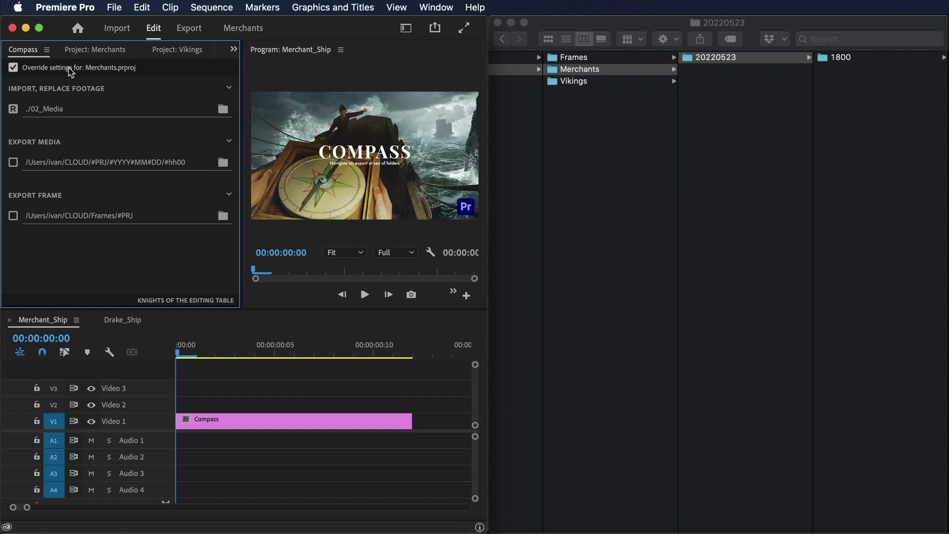
pyautogui.click(223, 162)
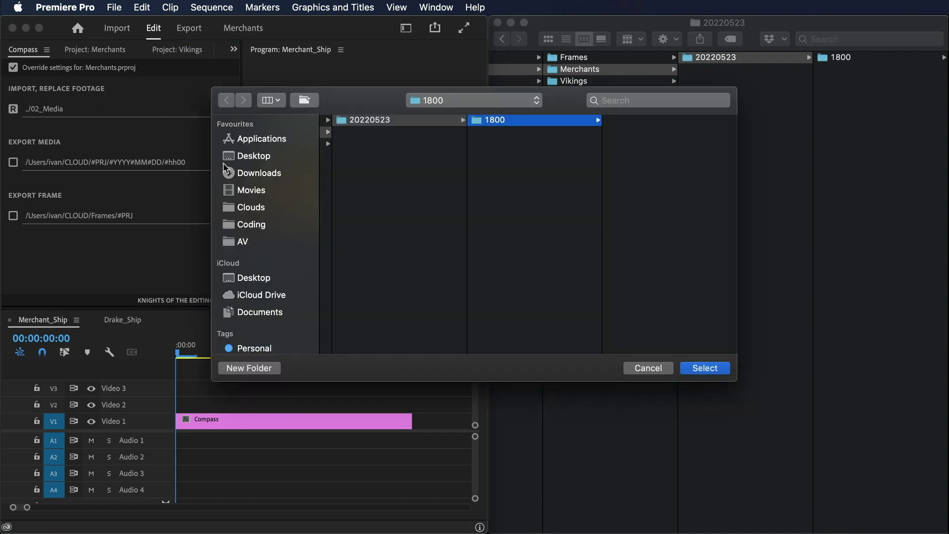
pyautogui.click(251, 190)
pyautogui.click(357, 119)
pyautogui.click(491, 143)
pyautogui.click(704, 368)
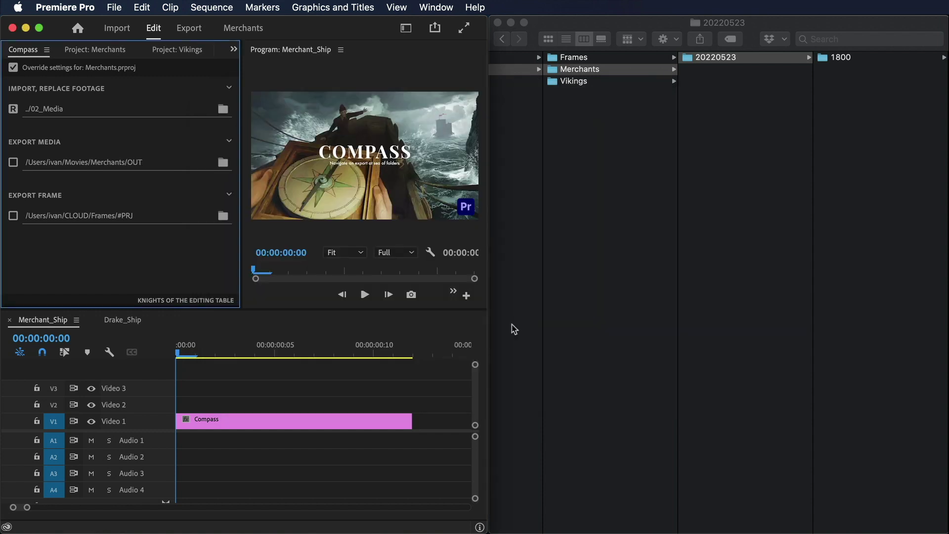
# Step: Switch between the Drake_Ship and Merchant_Ship sequences, ending on Drake_Ship
pyautogui.click(123, 320)
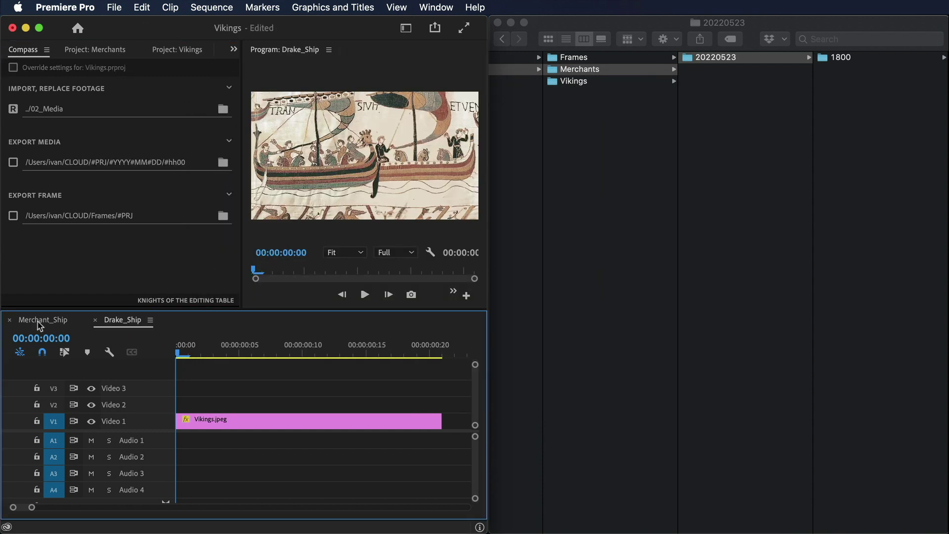
pyautogui.click(42, 320)
pyautogui.click(122, 319)
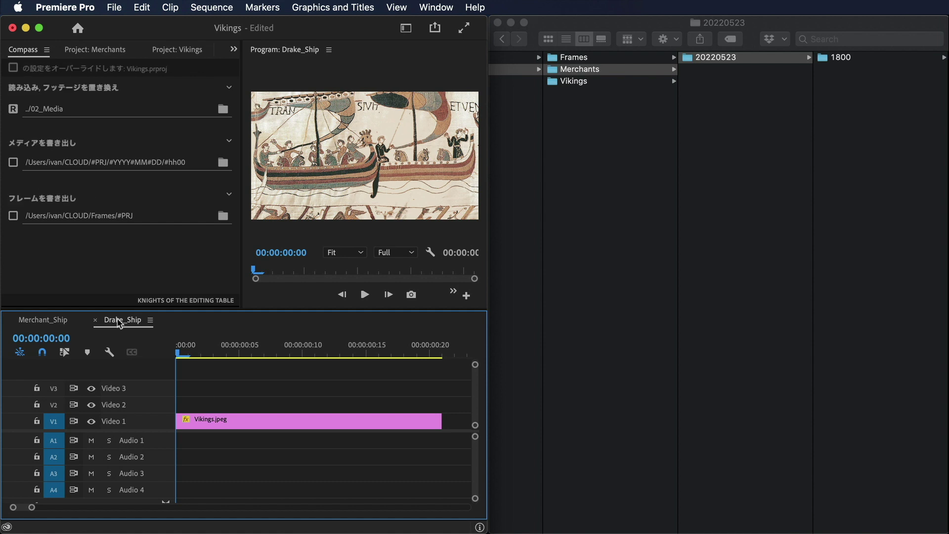
# Step: Clear the Import, Export Media and Export Frame paths with their x buttons
pyautogui.click(120, 109)
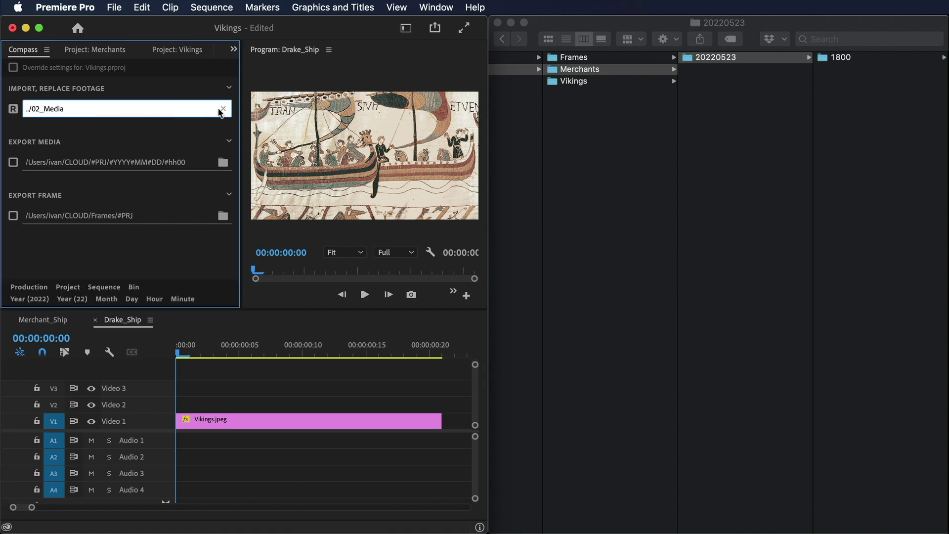
pyautogui.click(222, 109)
pyautogui.click(201, 162)
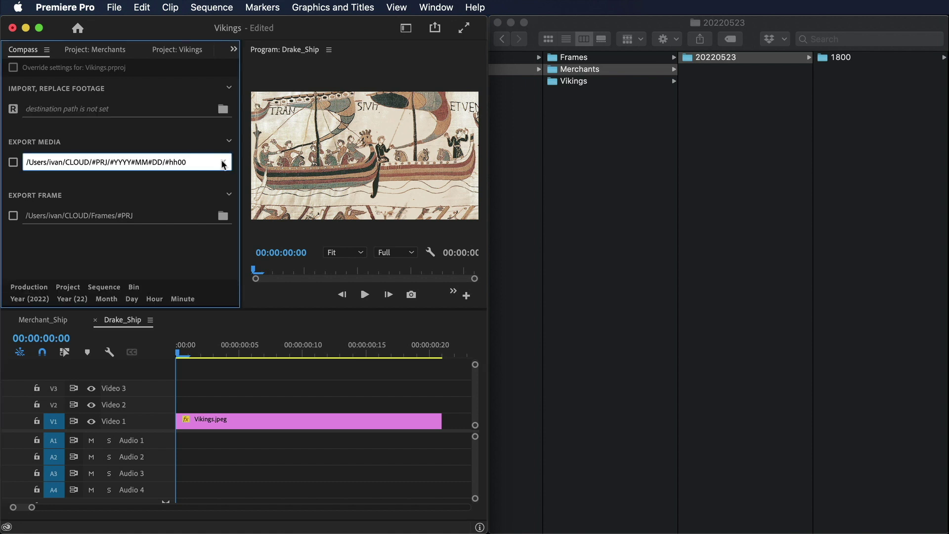
pyautogui.click(222, 163)
pyautogui.click(193, 215)
pyautogui.click(223, 217)
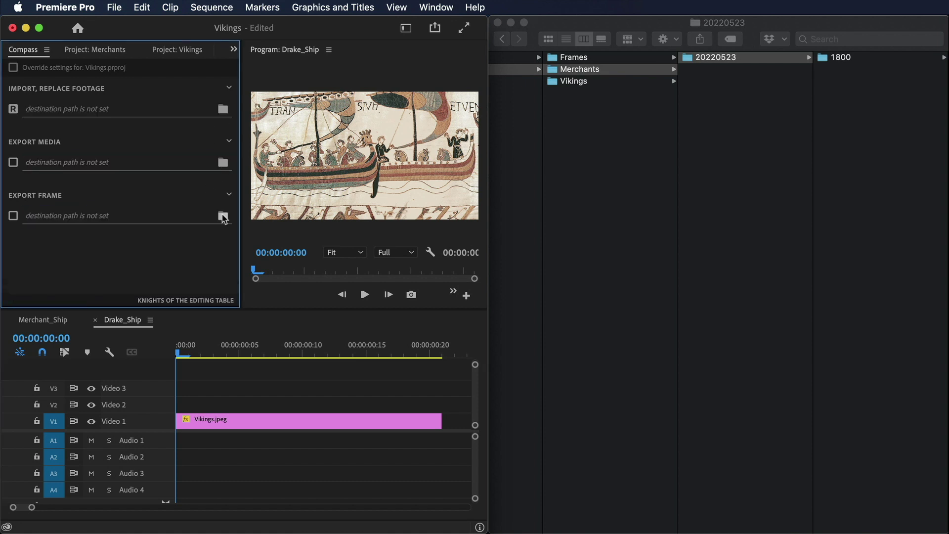